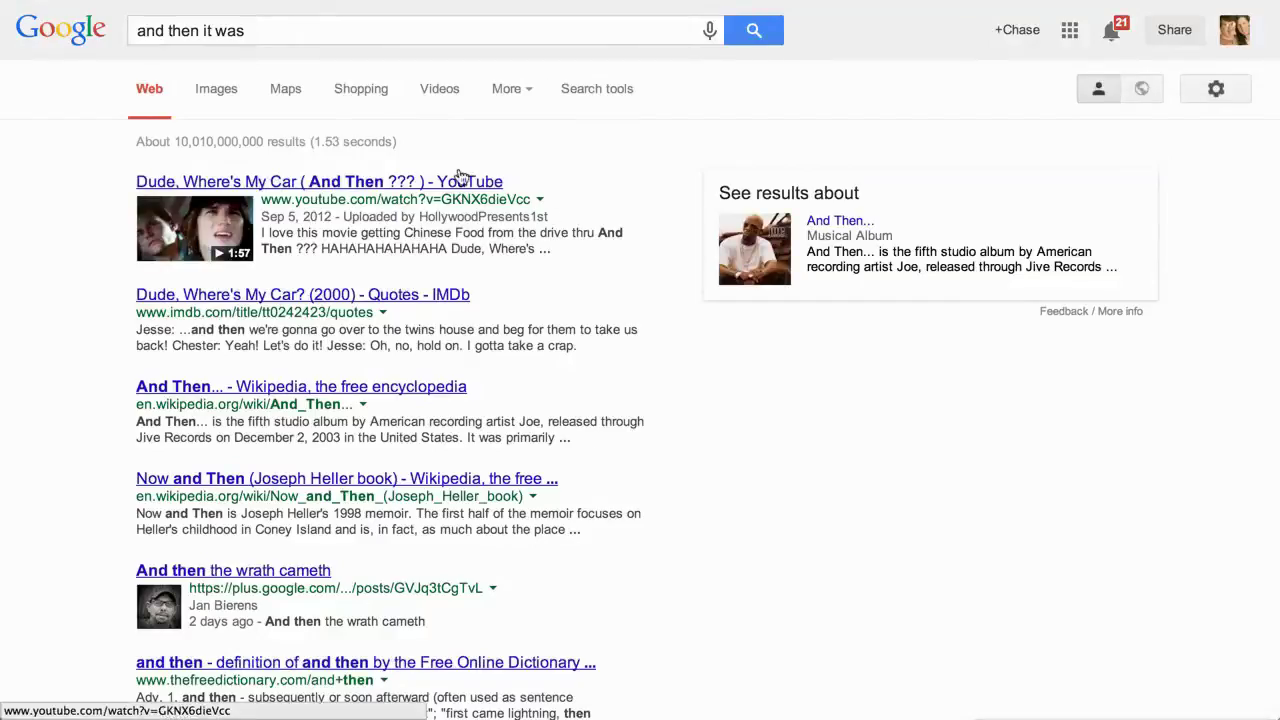
Leave the 'and then it was' results for the empty Google home page.
{"action": "left_click", "coordinate": [52, 24]}
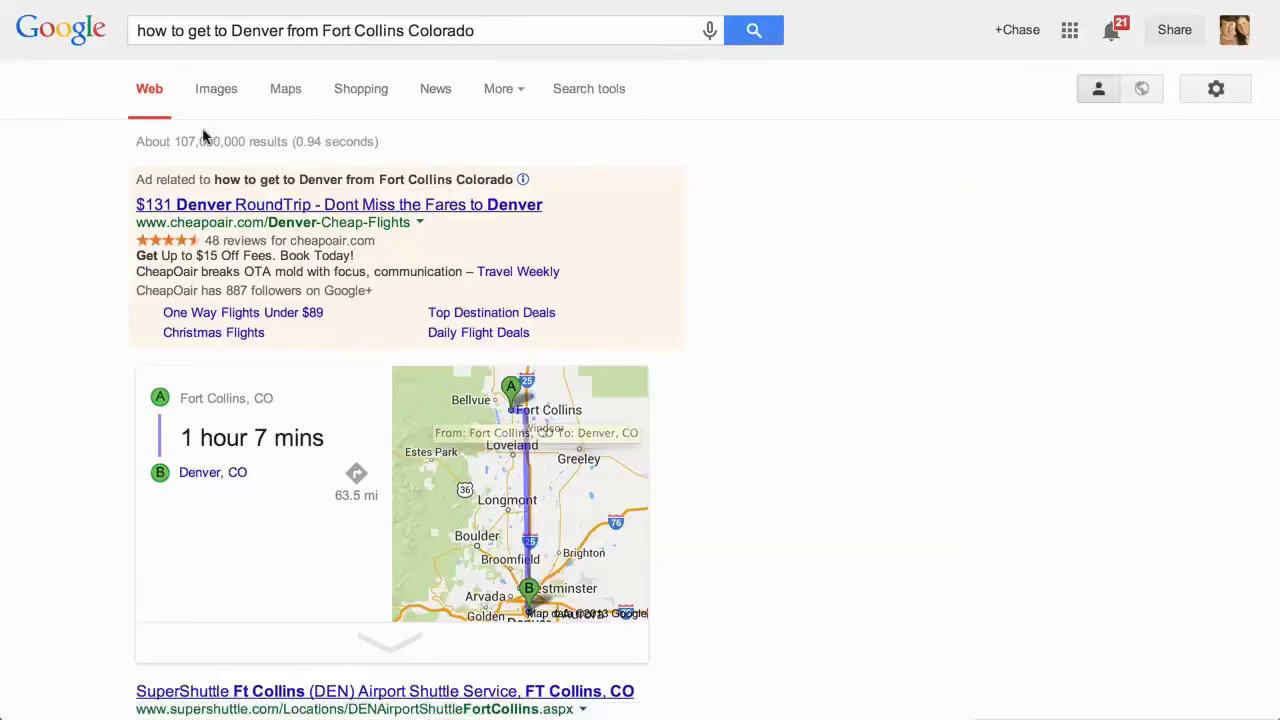
Voice-search the current United Kingdom time (3:08 AM GMT), returning to the Google home page before and after.
{"action": "left_click", "coordinate": [66, 30]}
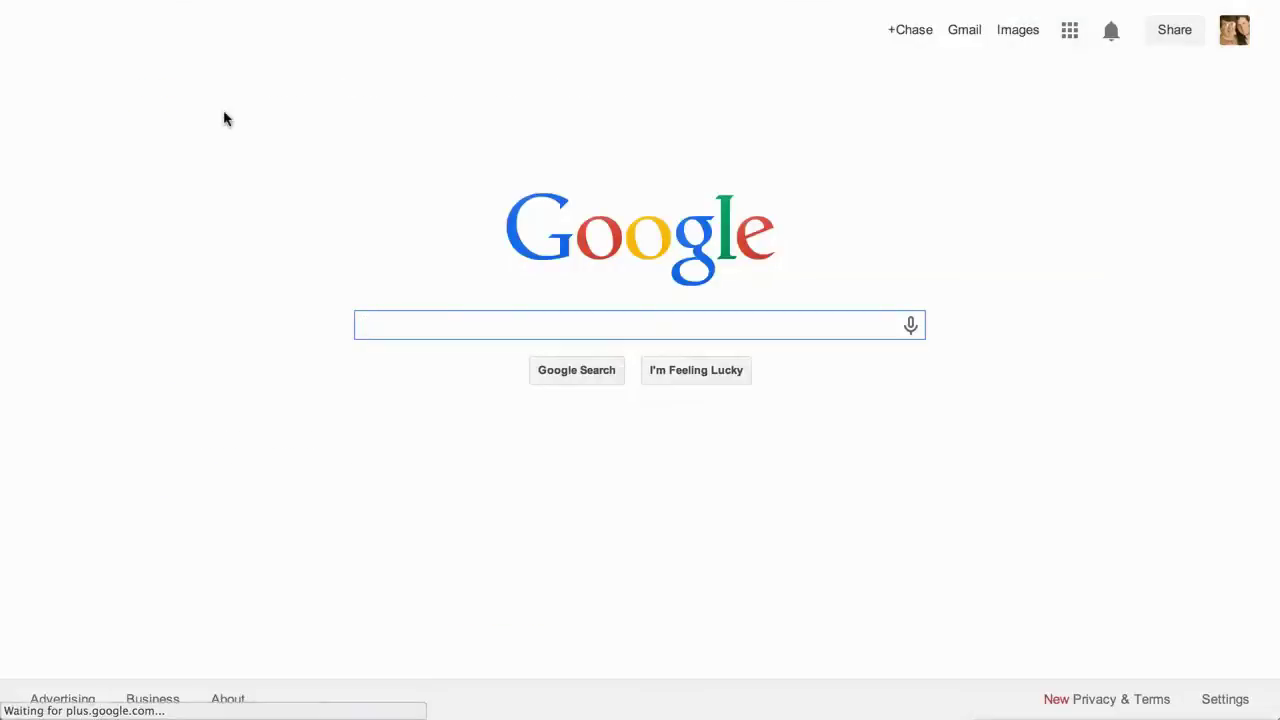
{"action": "left_click", "coordinate": [909, 327]}
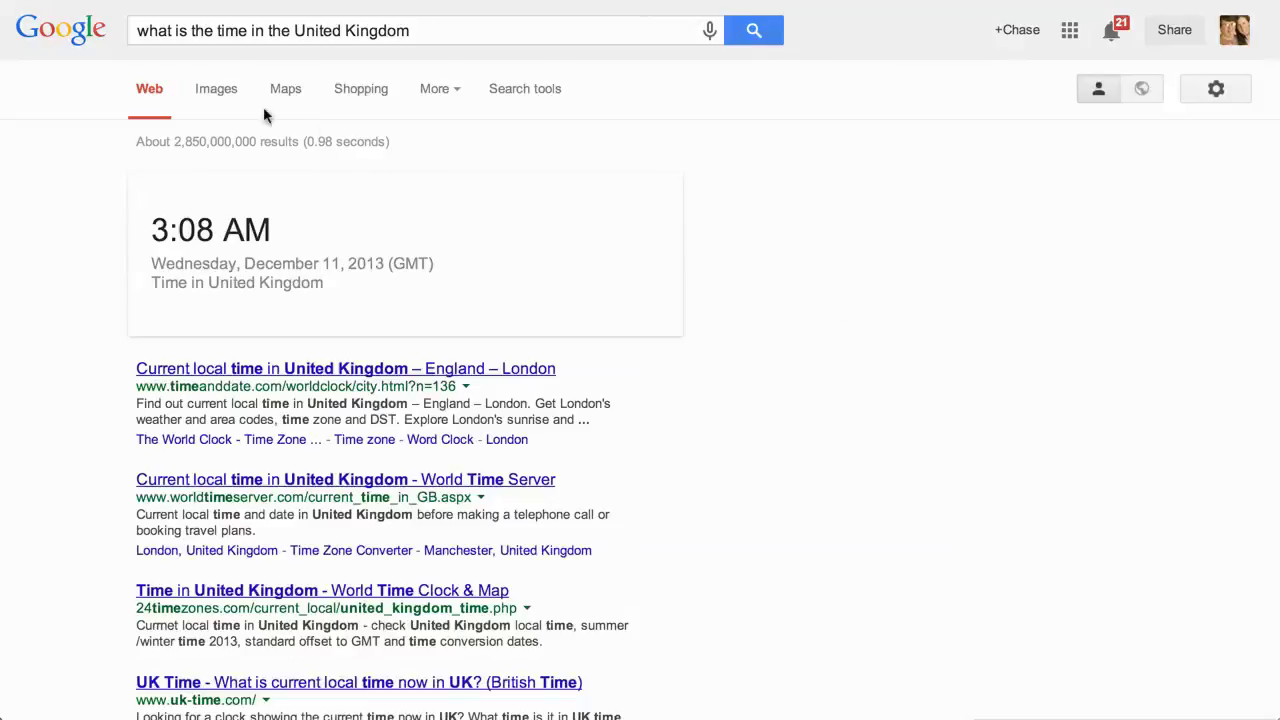
{"action": "left_click", "coordinate": [74, 42]}
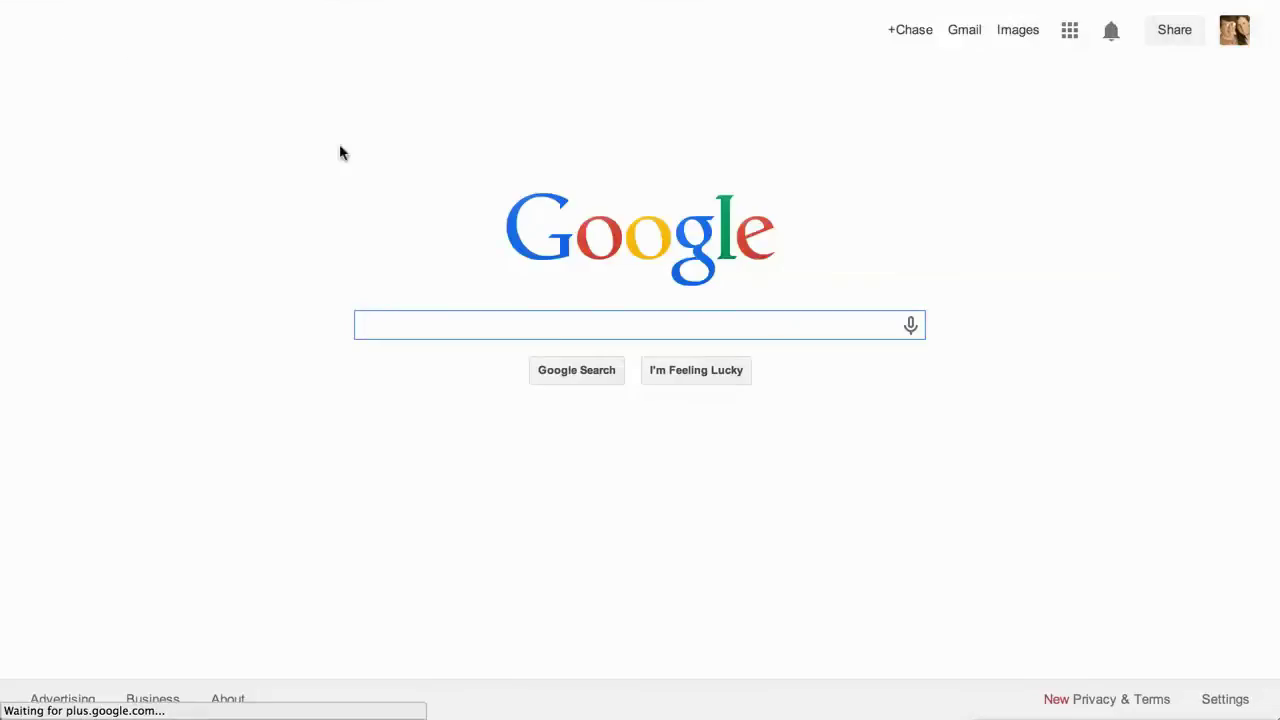
Voice-search the best small business for 2014, go back home, then switch over to Gmail.
{"action": "left_click", "coordinate": [911, 326]}
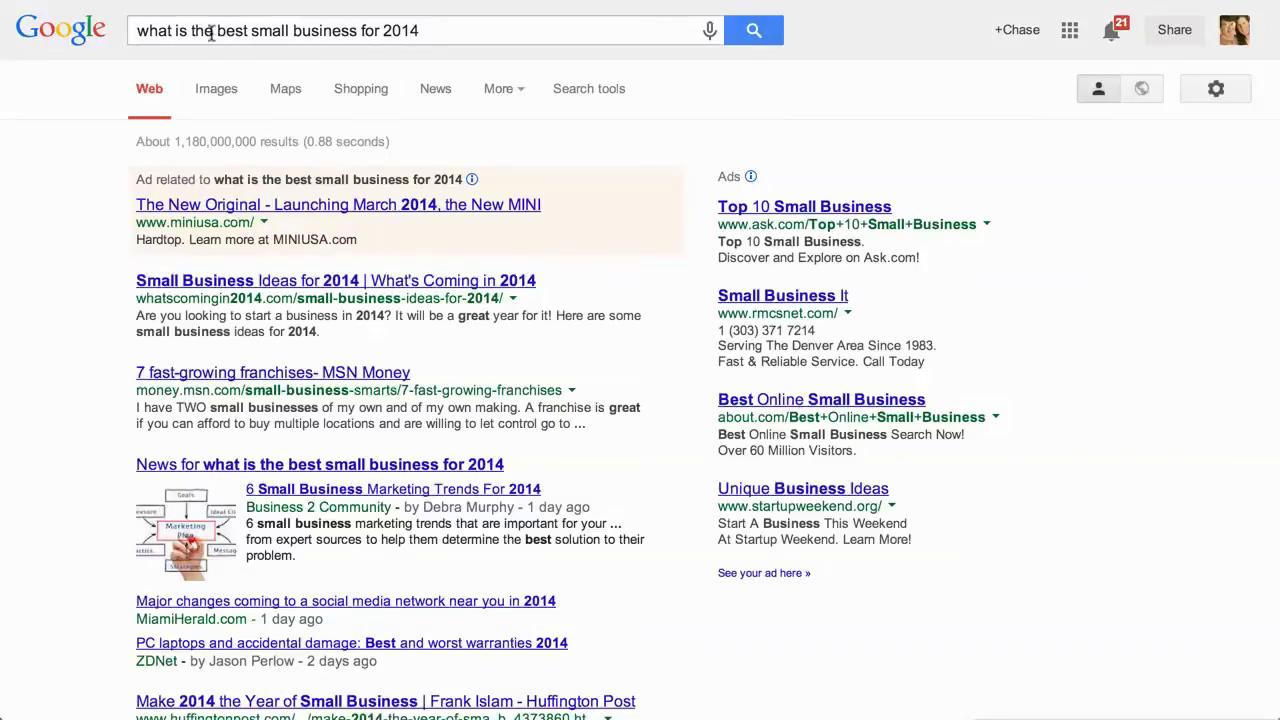
{"action": "left_click", "coordinate": [75, 30]}
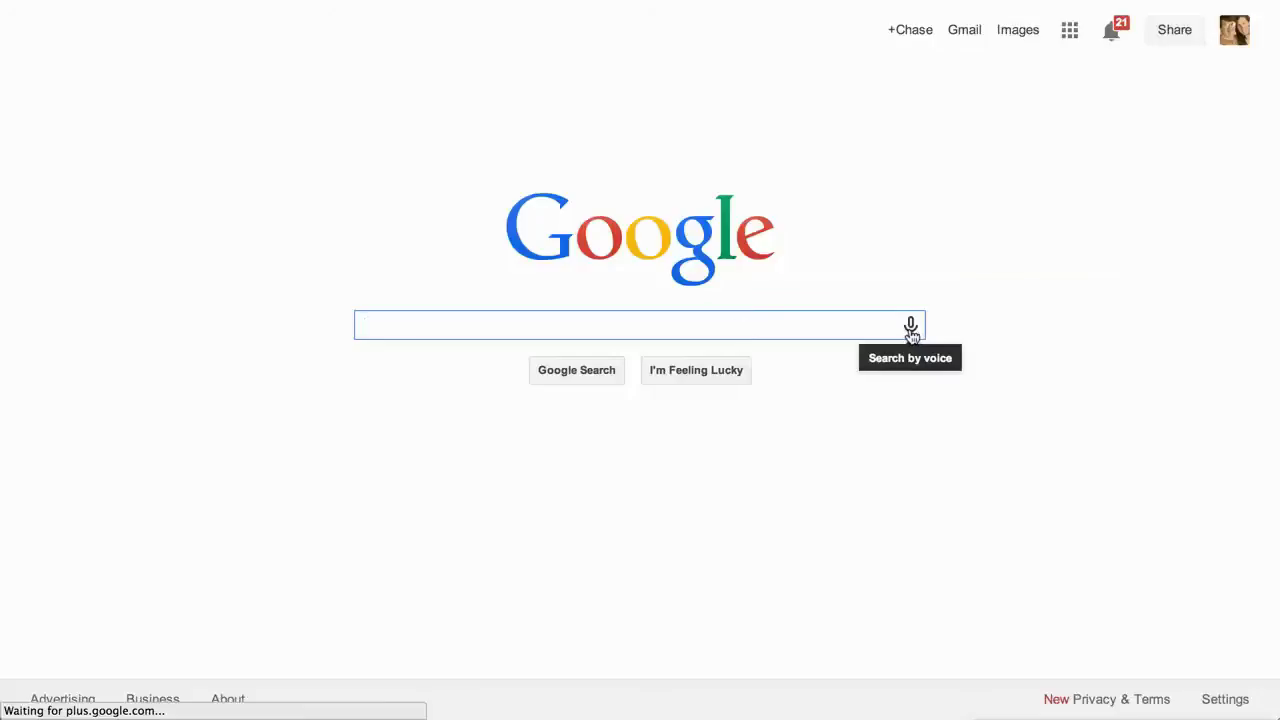
{"action": "key", "text": "super+Tab"}
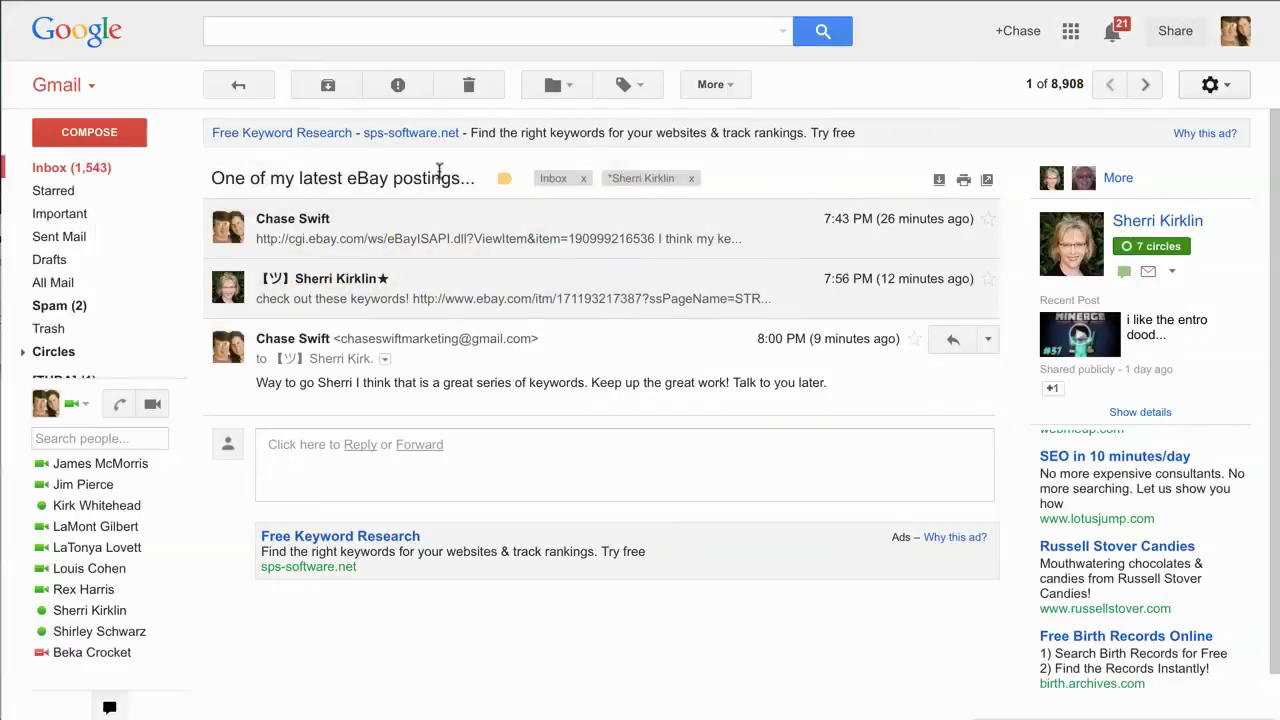
From the inbox, reopen the 'One of my latest eBay postings' conversation and start a reply.
{"action": "left_click", "coordinate": [236, 85]}
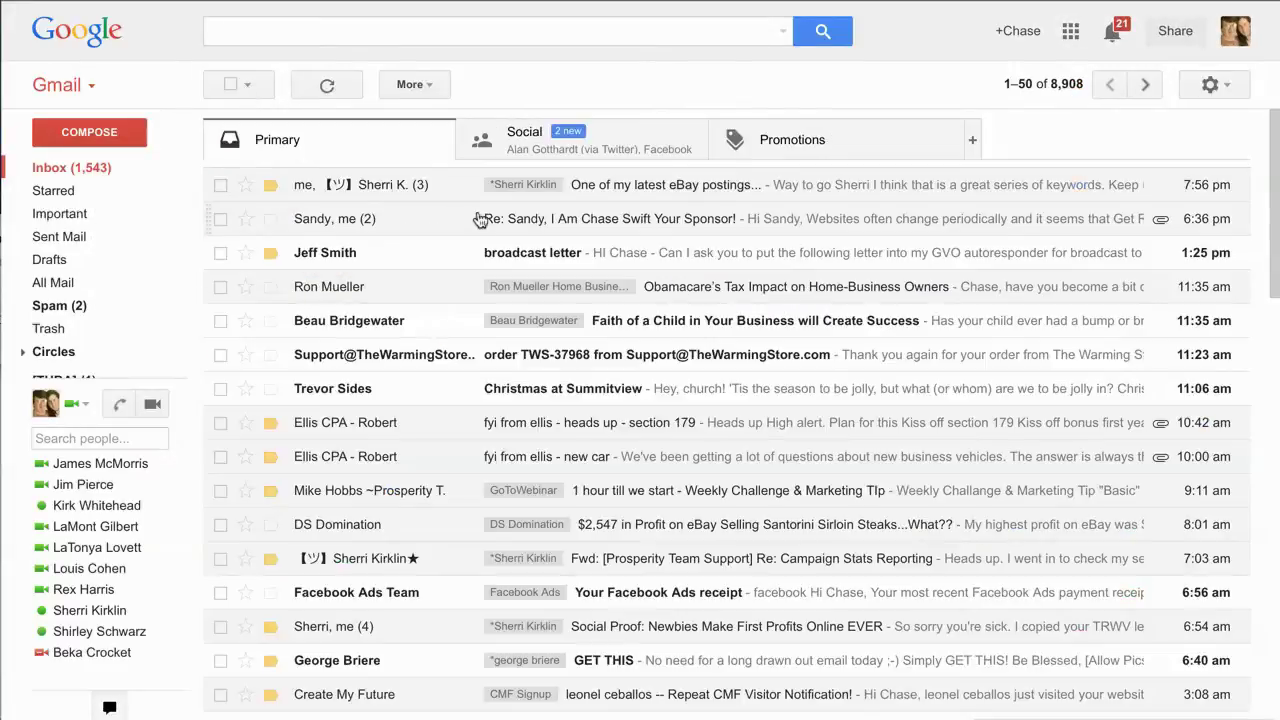
{"action": "left_click", "coordinate": [607, 186]}
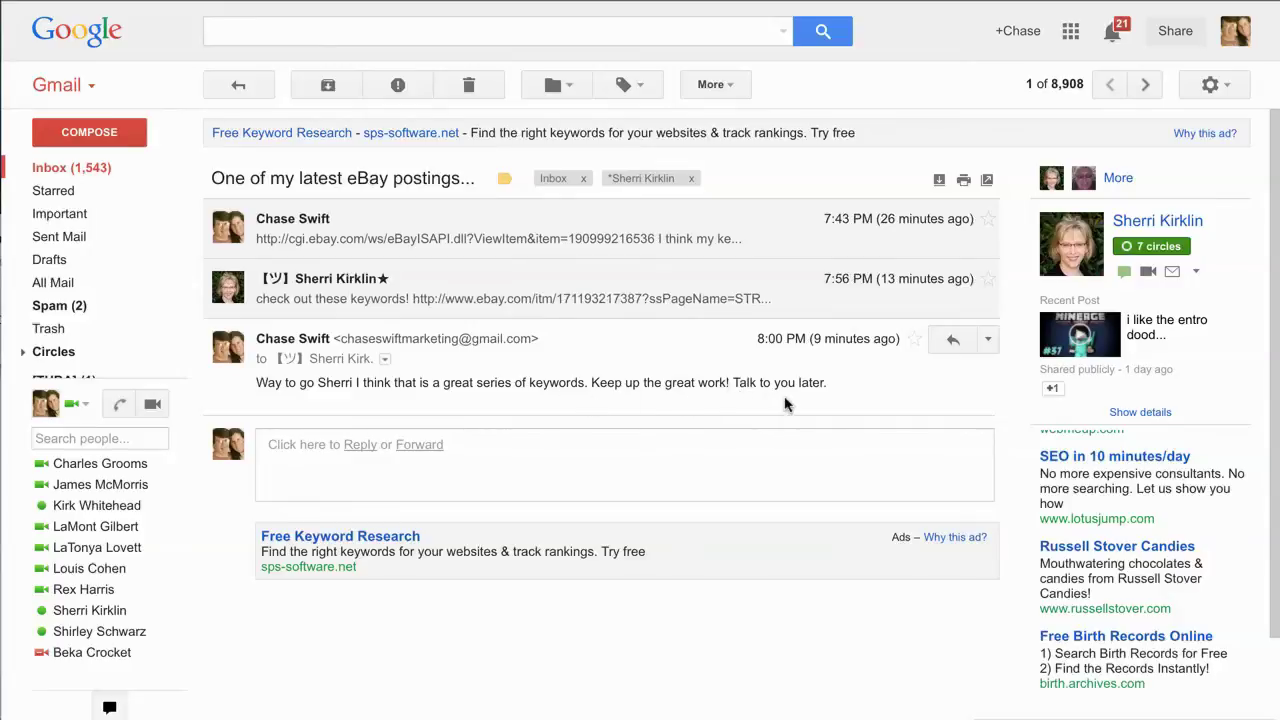
{"action": "left_click", "coordinate": [358, 445]}
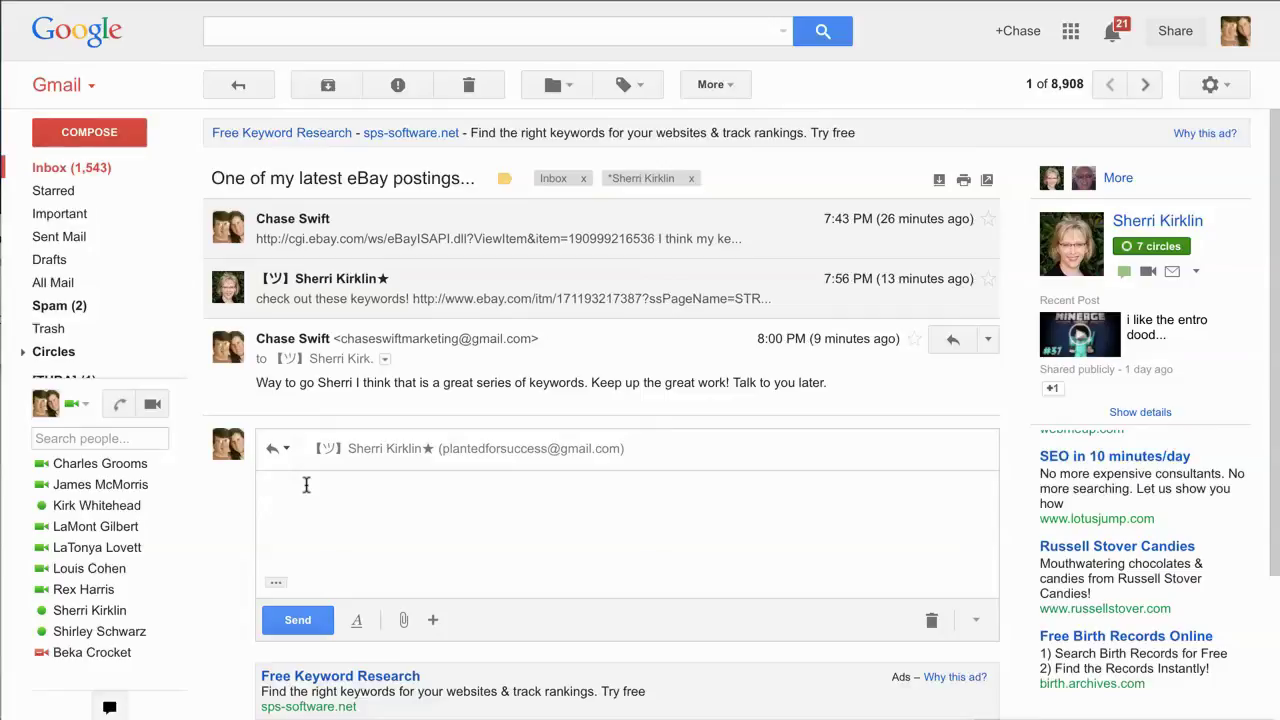
Dictate a first paragraph praising the keyword series, ending 'Keep up the great work! Talk to you later.'.
{"action": "key", "text": "fn"}
{"action": "key", "text": "fn"}
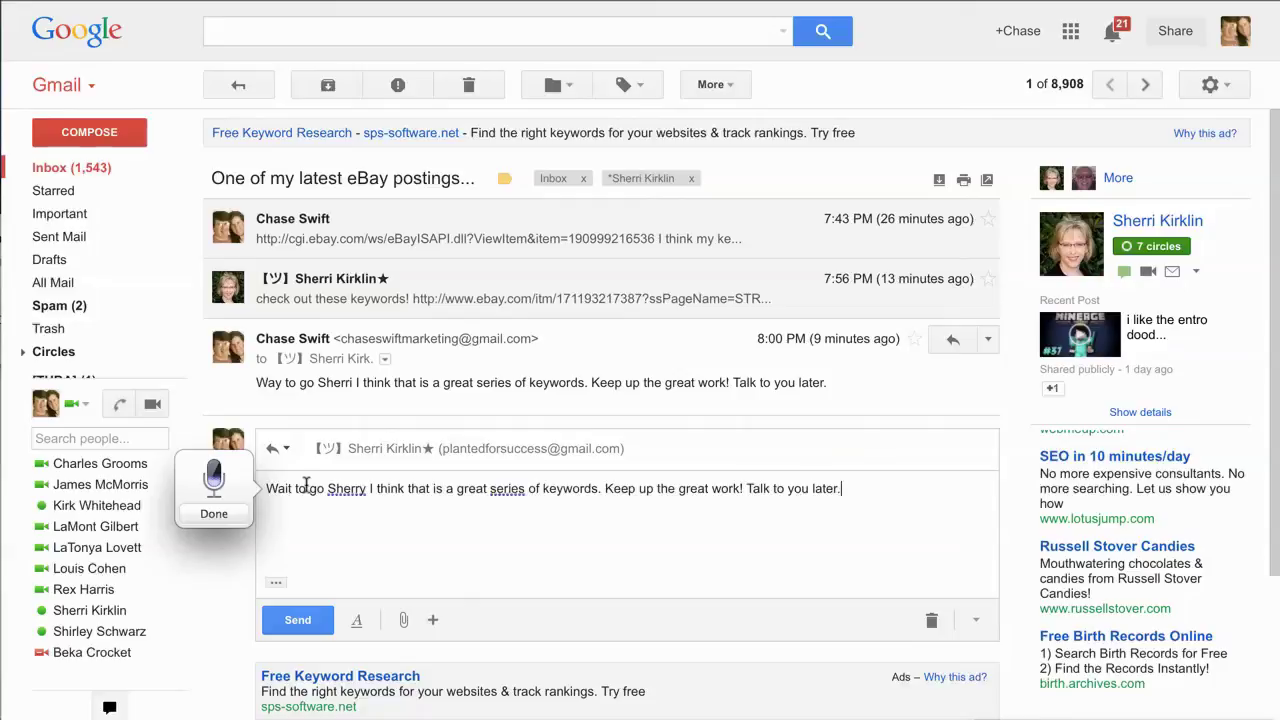
{"action": "left_click", "coordinate": [214, 513]}
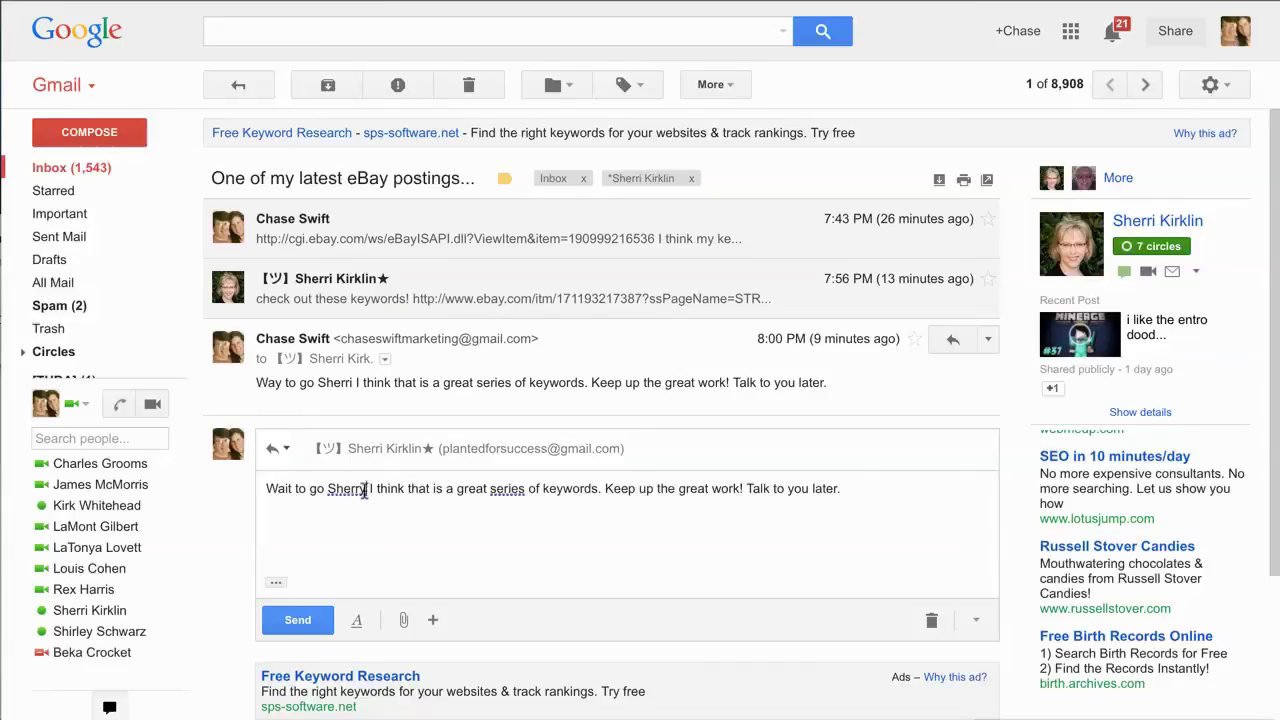
Change the greeting name's last letter from 'y' to 'i', then start a new line.
{"action": "left_click", "coordinate": [363, 490]}
{"action": "key", "text": "BackSpace"}
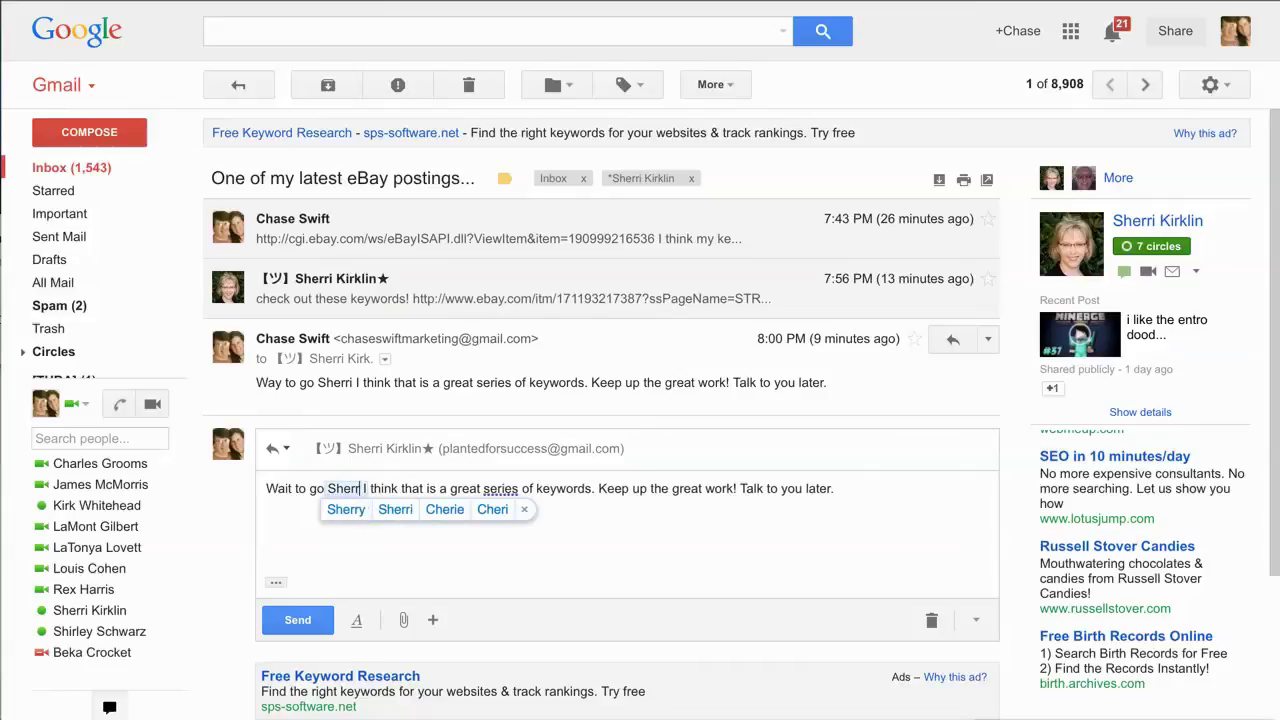
{"action": "type", "text": "i"}
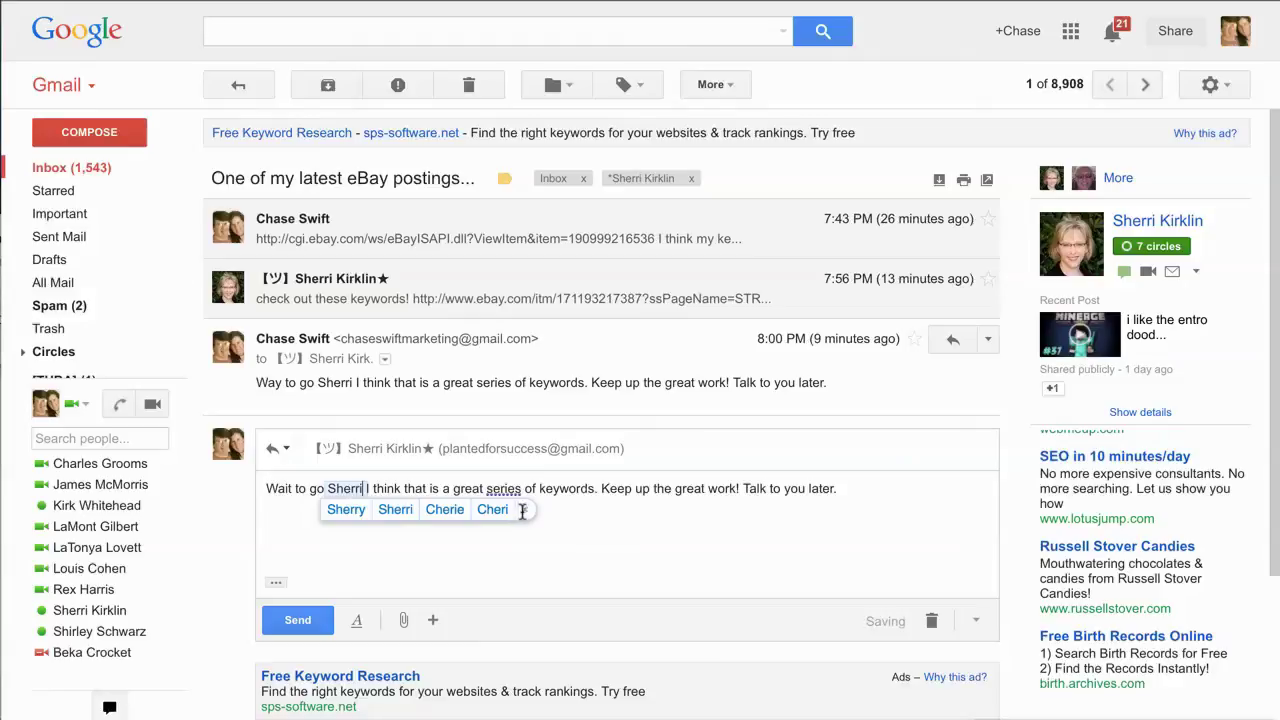
{"action": "left_click", "coordinate": [519, 511]}
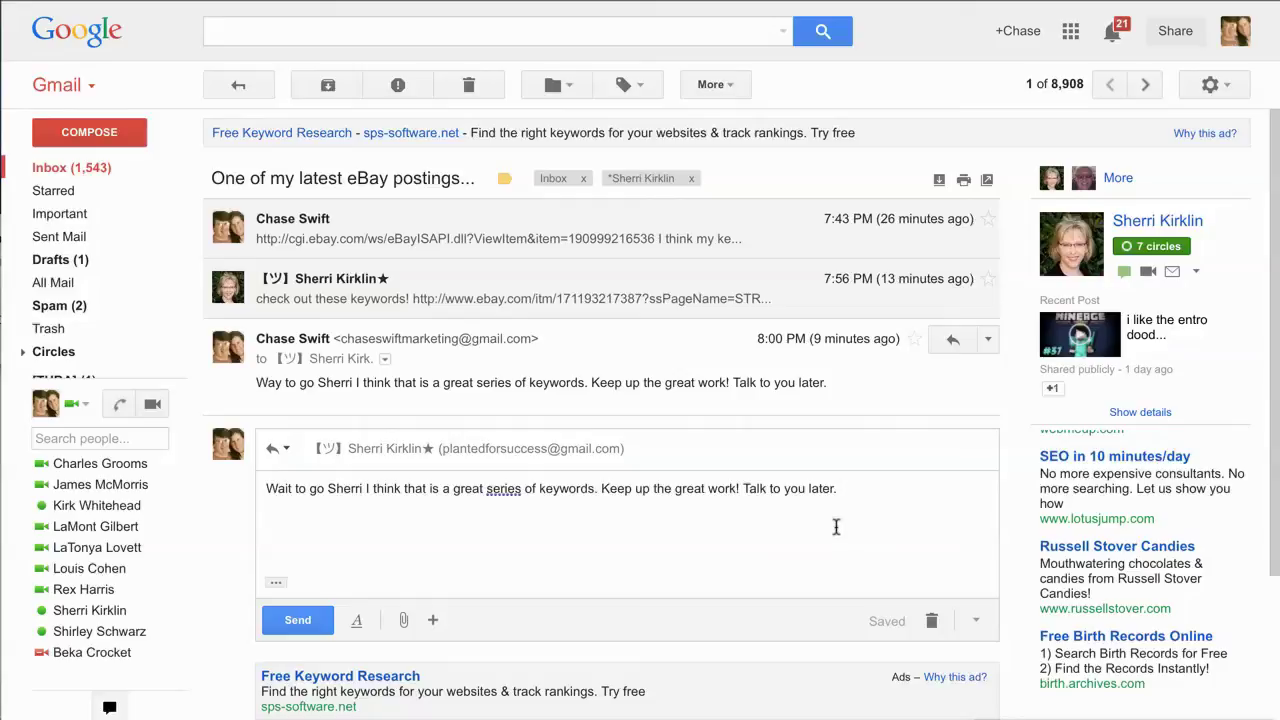
{"action": "key", "text": "Return"}
Dictate the speech-to-text video paragraph ending 'hardly wait to get a Mac!' and lowercase 'Computer'.
{"action": "key", "text": "fn"}
{"action": "key", "text": "fn"}
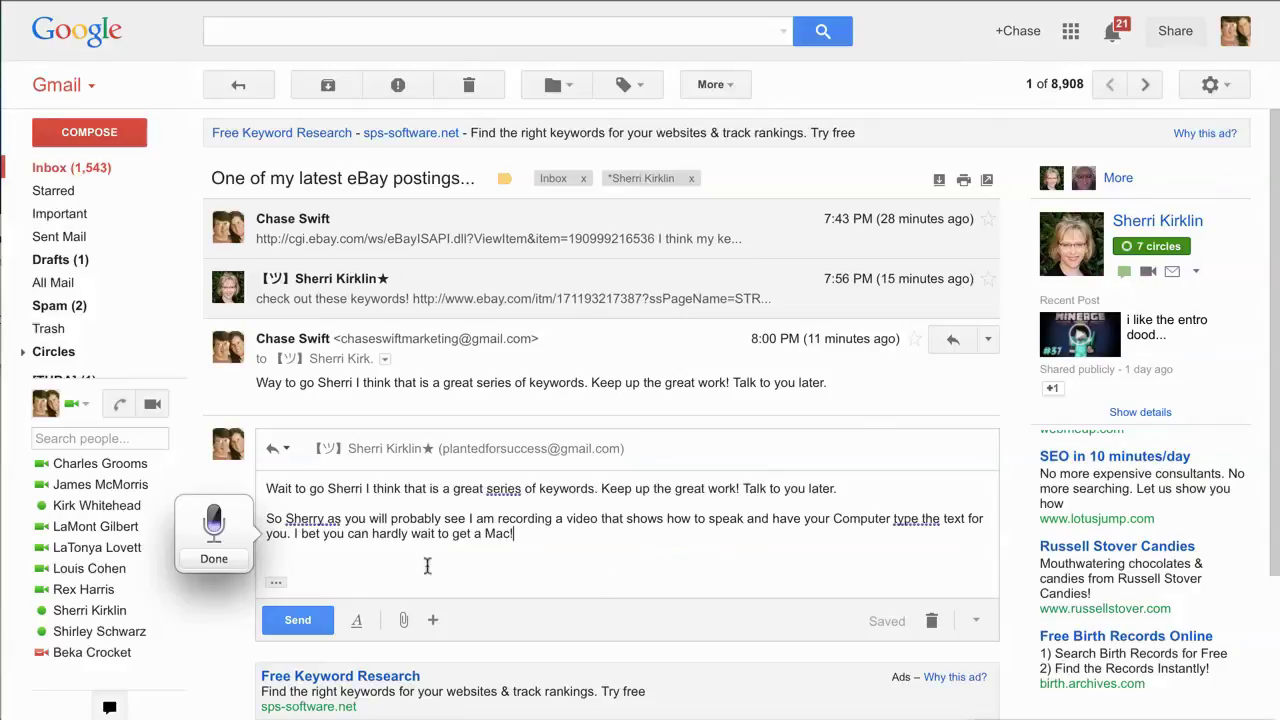
{"action": "left_click", "coordinate": [214, 558]}
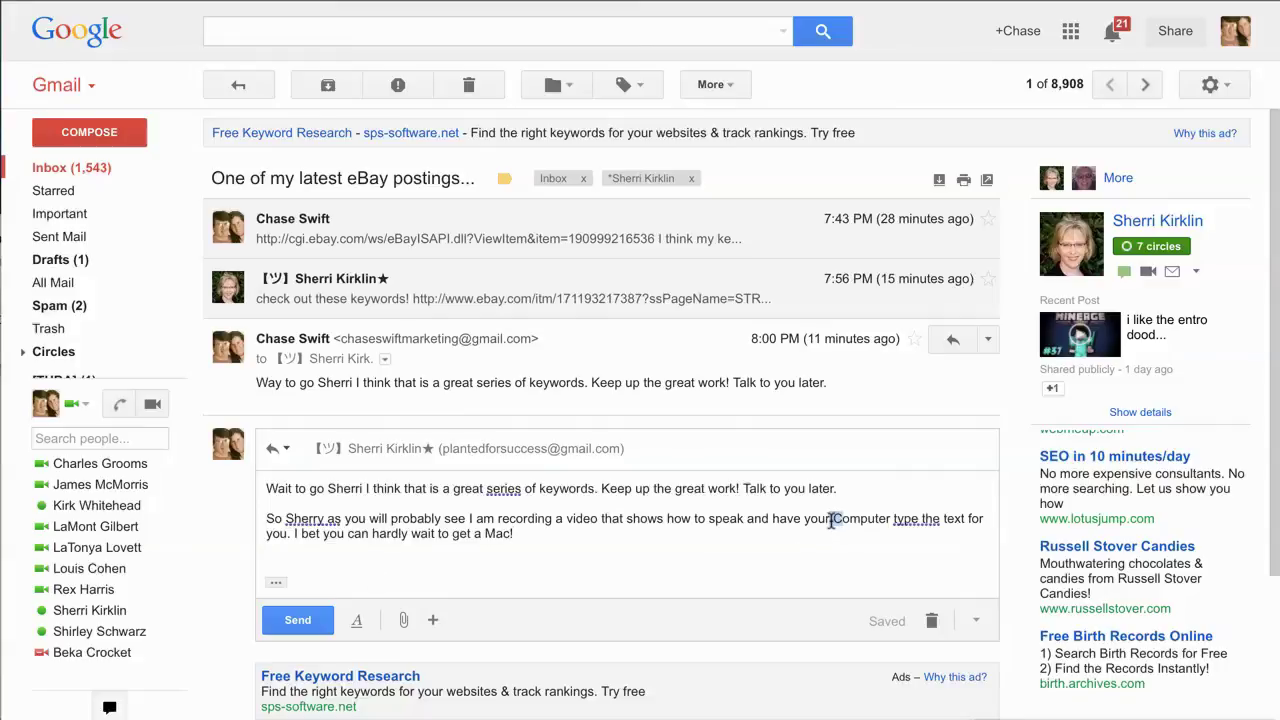
{"action": "left_click", "coordinate": [831, 520]}
{"action": "key", "text": "Delete"}
{"action": "type", "text": "c"}
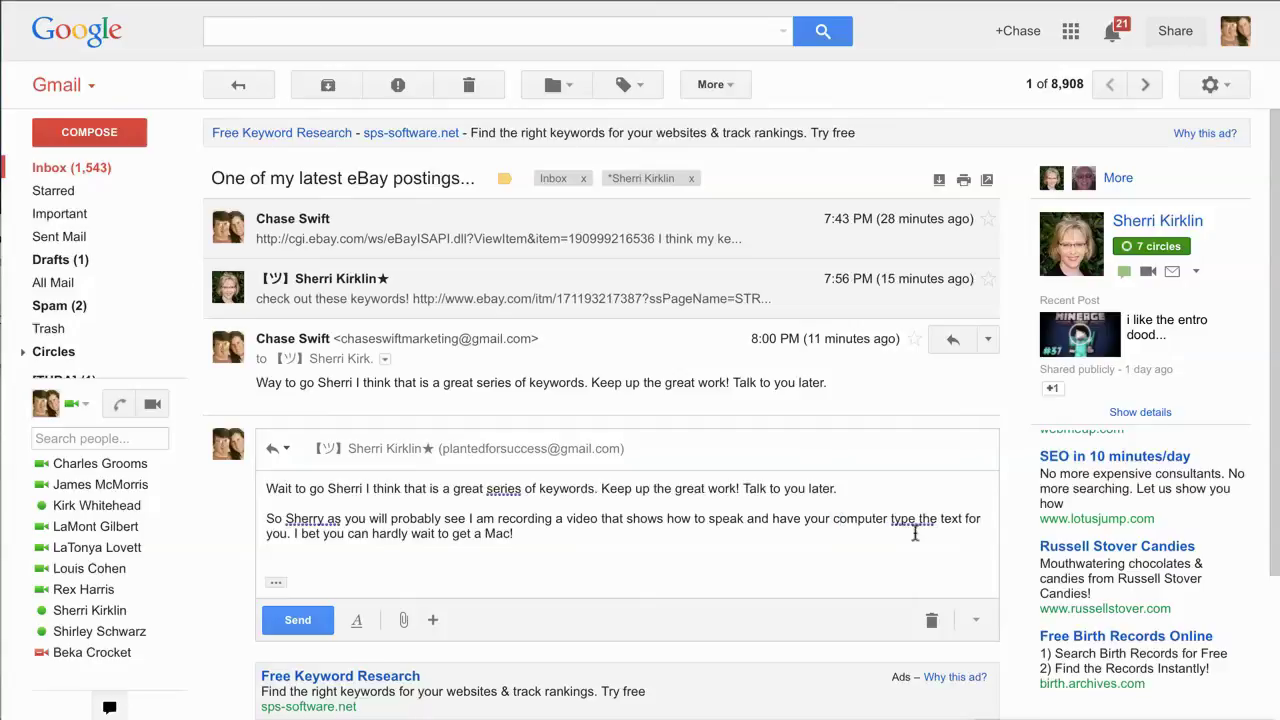
{"action": "left_click", "coordinate": [658, 538]}
Dictate a third paragraph wishing warm Texas weather and a great holiday season, lowercasing 'A great'.
{"action": "key", "text": "Return"}
{"action": "key", "text": "Return"}
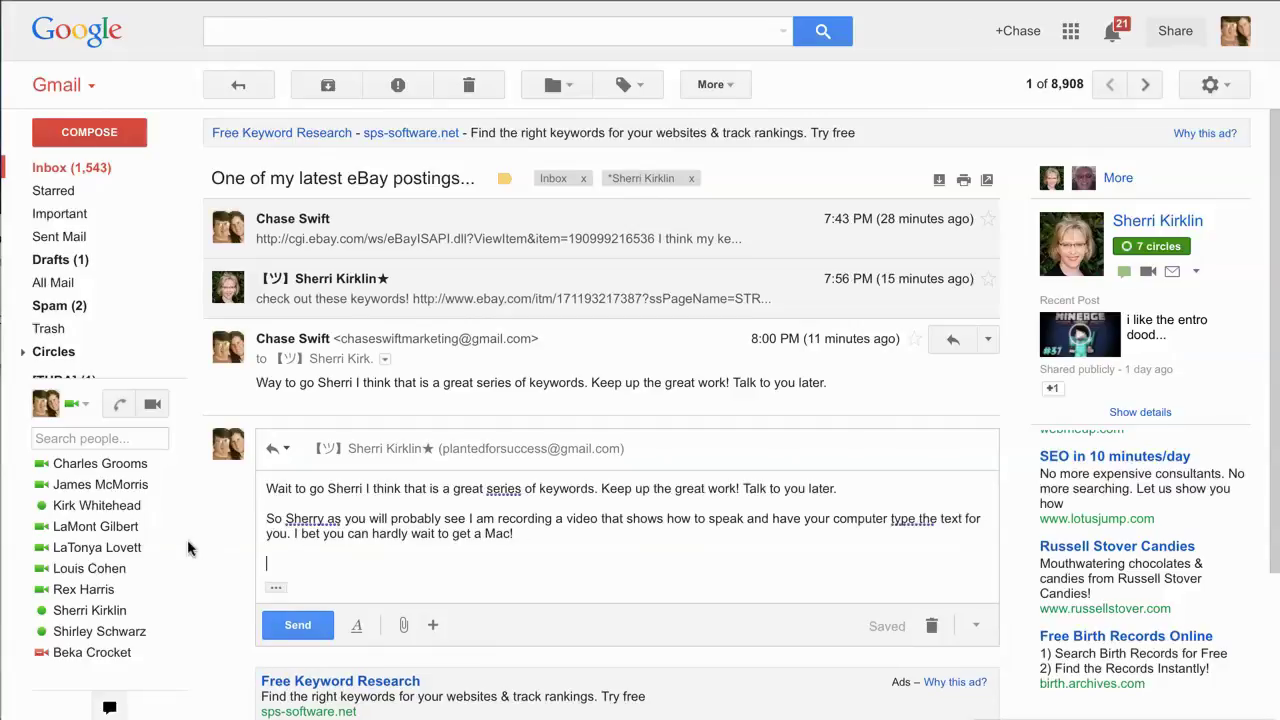
{"action": "key", "text": "fn"}
{"action": "key", "text": "fn"}
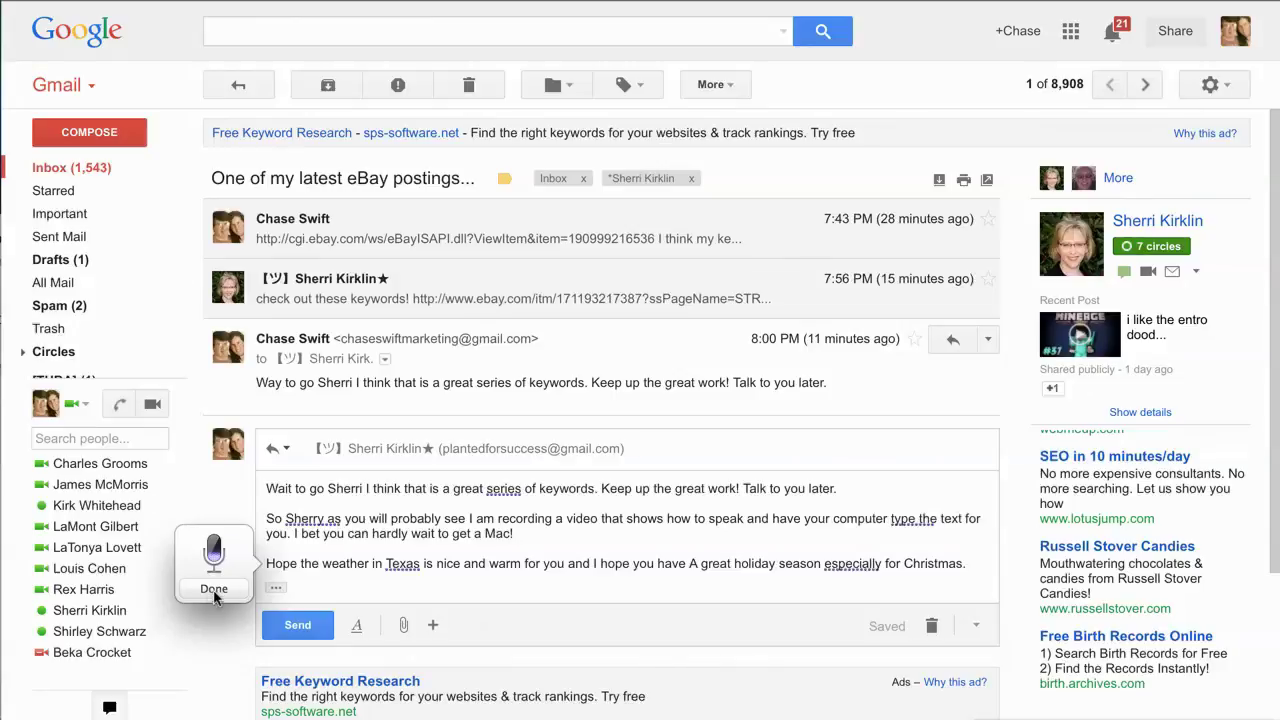
{"action": "left_click", "coordinate": [216, 592]}
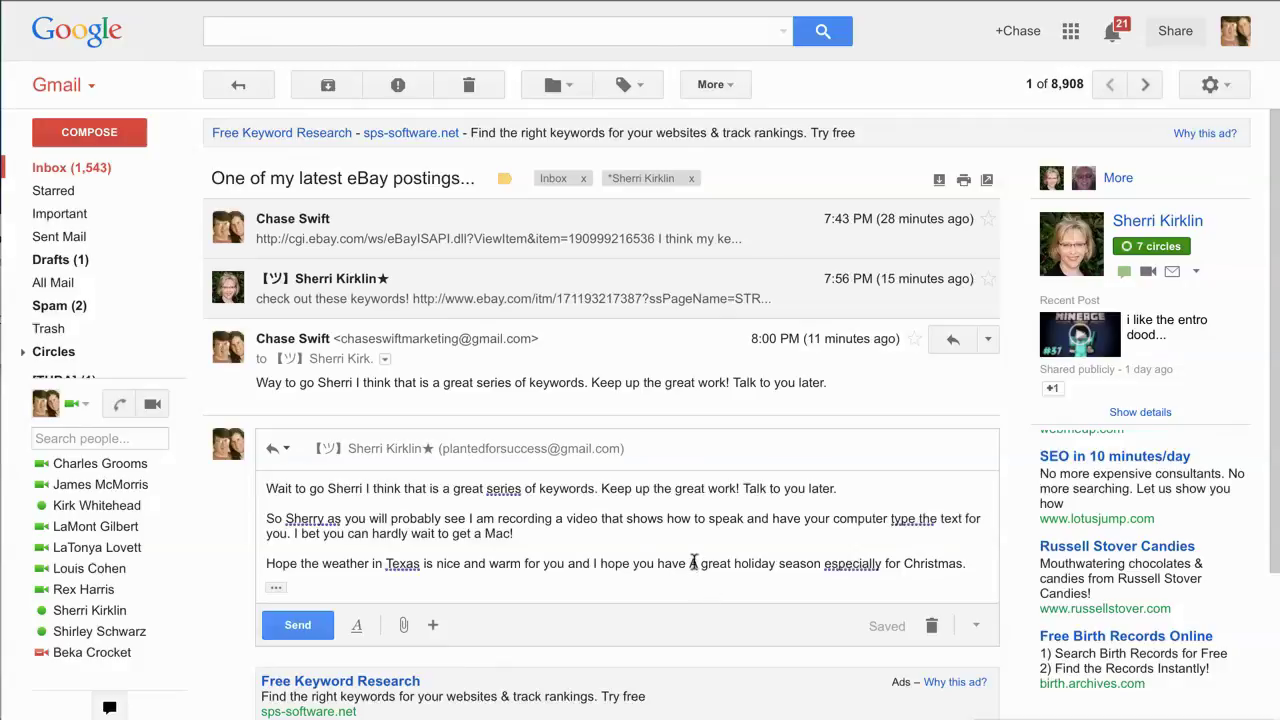
{"action": "double_click", "coordinate": [692, 563]}
{"action": "type", "text": "a"}
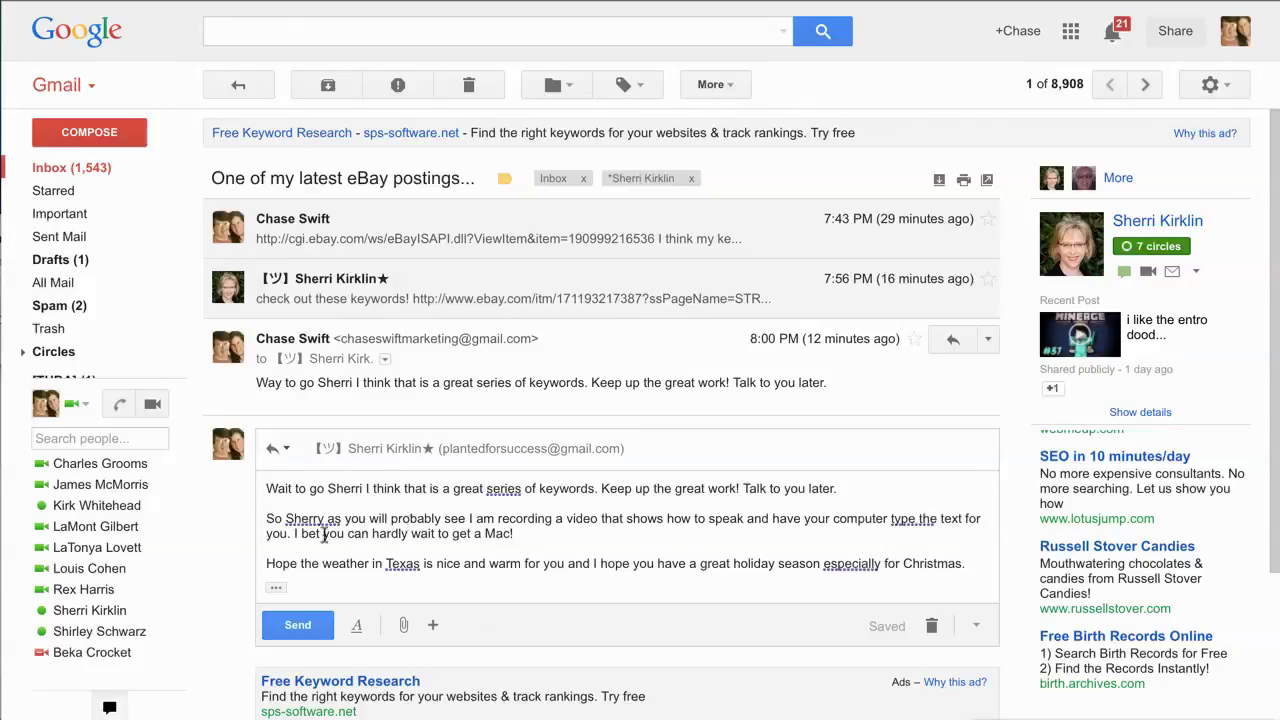
Change the second-paragraph name's last letter from 'y' to 'i', then switch to Google Chrome.
{"action": "left_click", "coordinate": [341, 521]}
{"action": "key", "text": "BackSpace"}
{"action": "type", "text": "y"}
{"action": "key", "text": "BackSpace"}
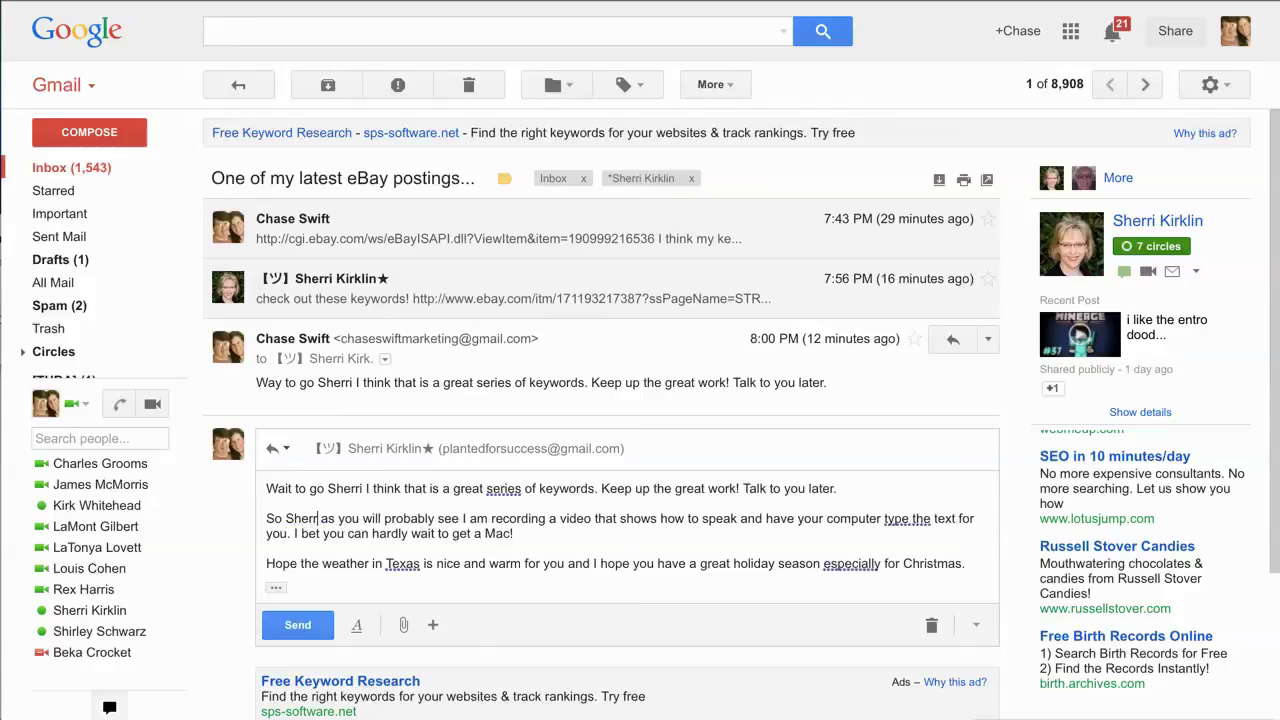
{"action": "type", "text": "i"}
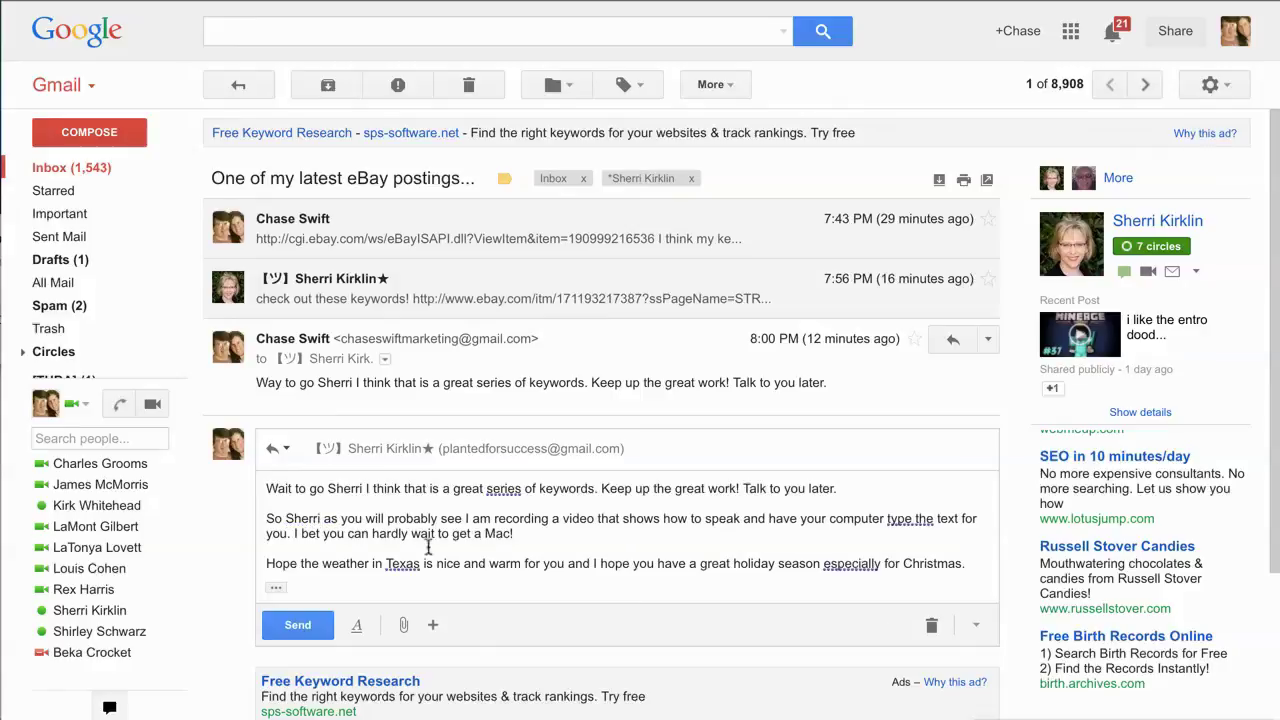
{"action": "left_click", "coordinate": [547, 587]}
{"action": "key", "text": "super+Tab"}
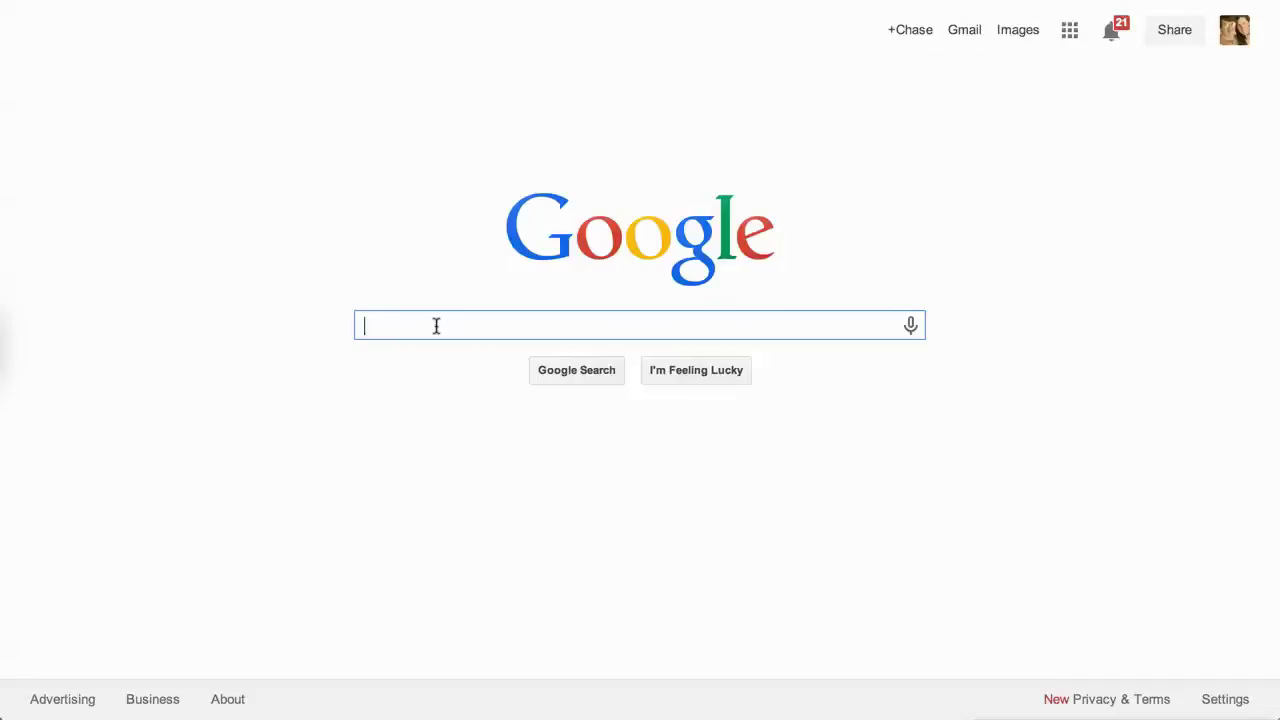
Search for the best restaurant in Denver for Mexican food, deleting the stray words 'was pre-awesome'.
{"action": "type", "text": "Search for the best"}
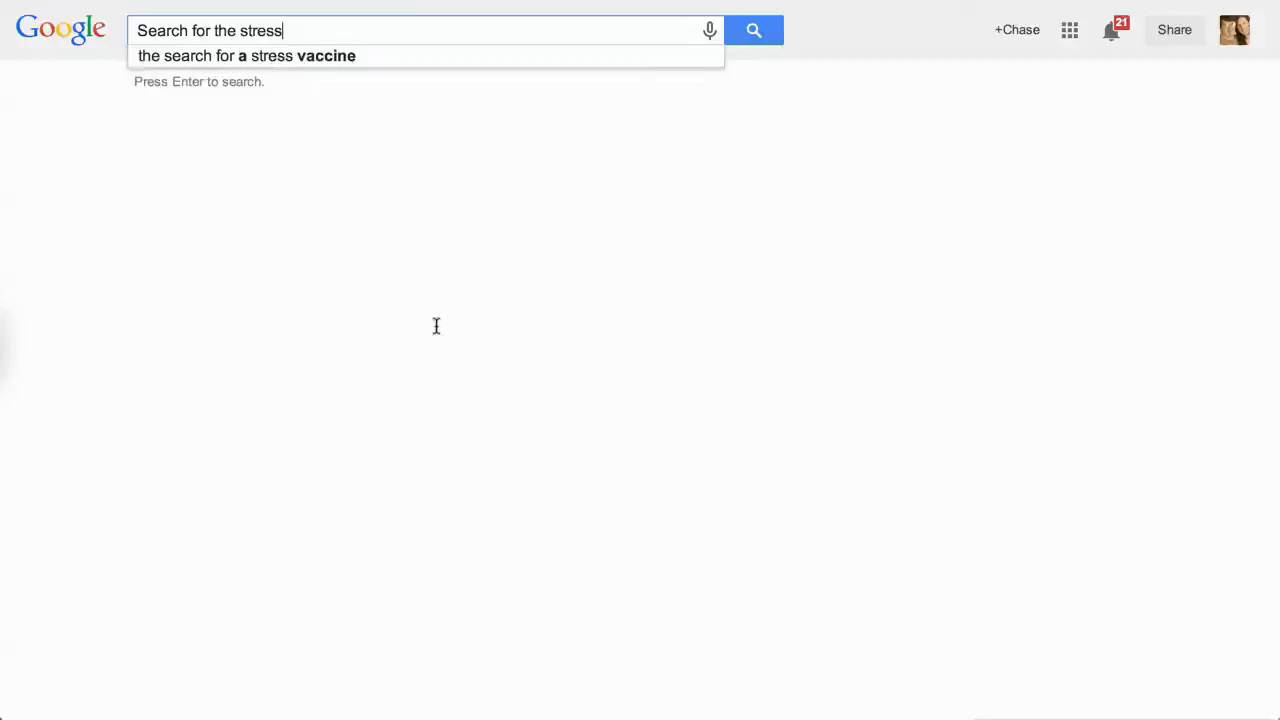
{"action": "type", "text": " restaurant in Denver"}
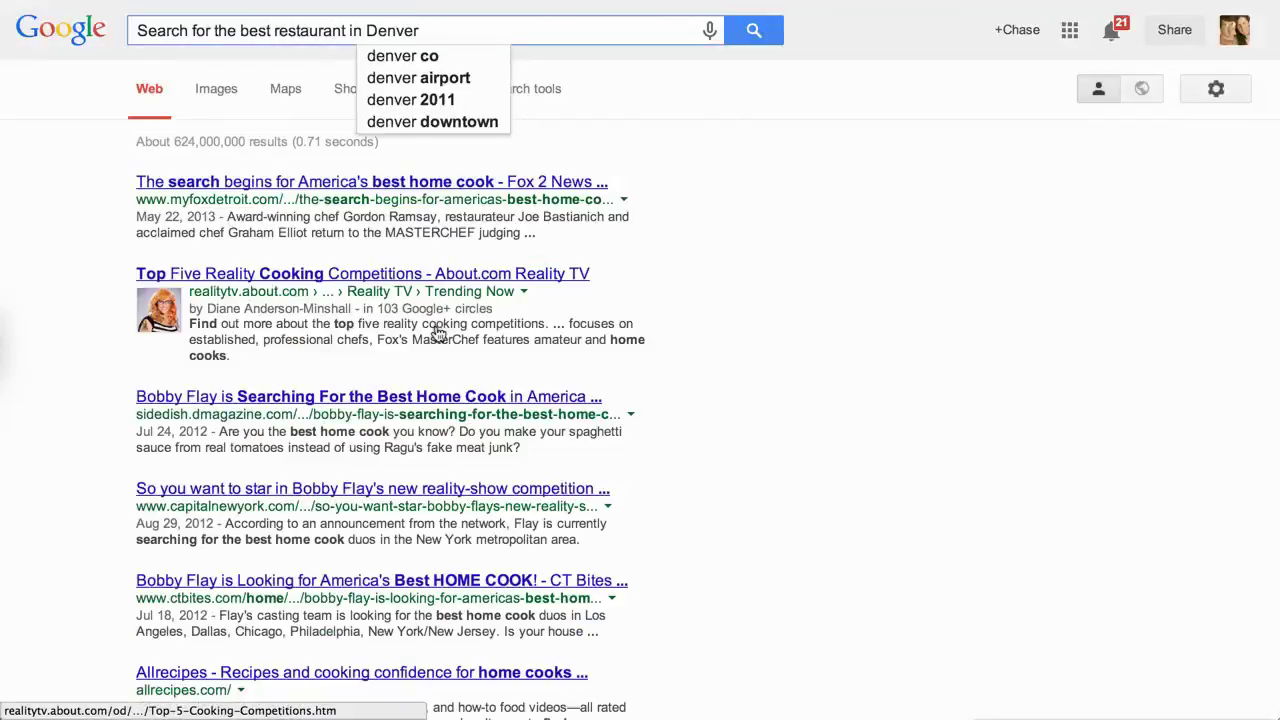
{"action": "type", "text": " for Mexican food"}
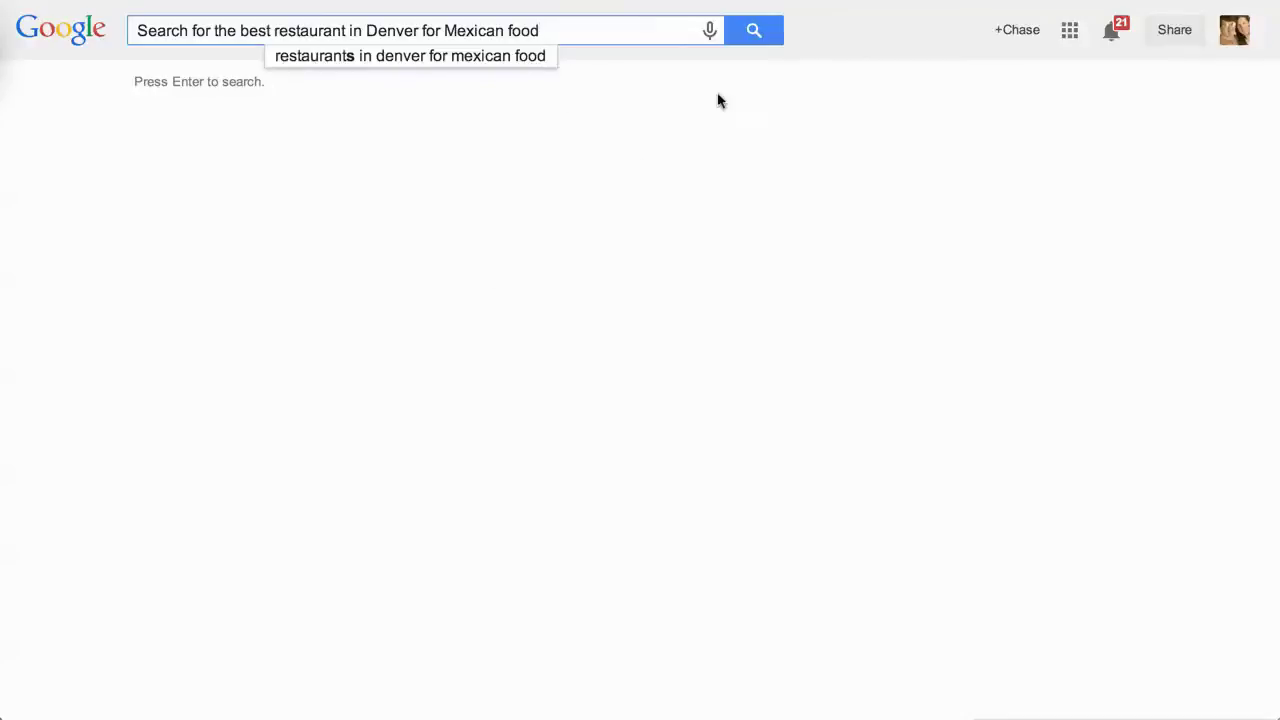
{"action": "type", "text": " okay"}
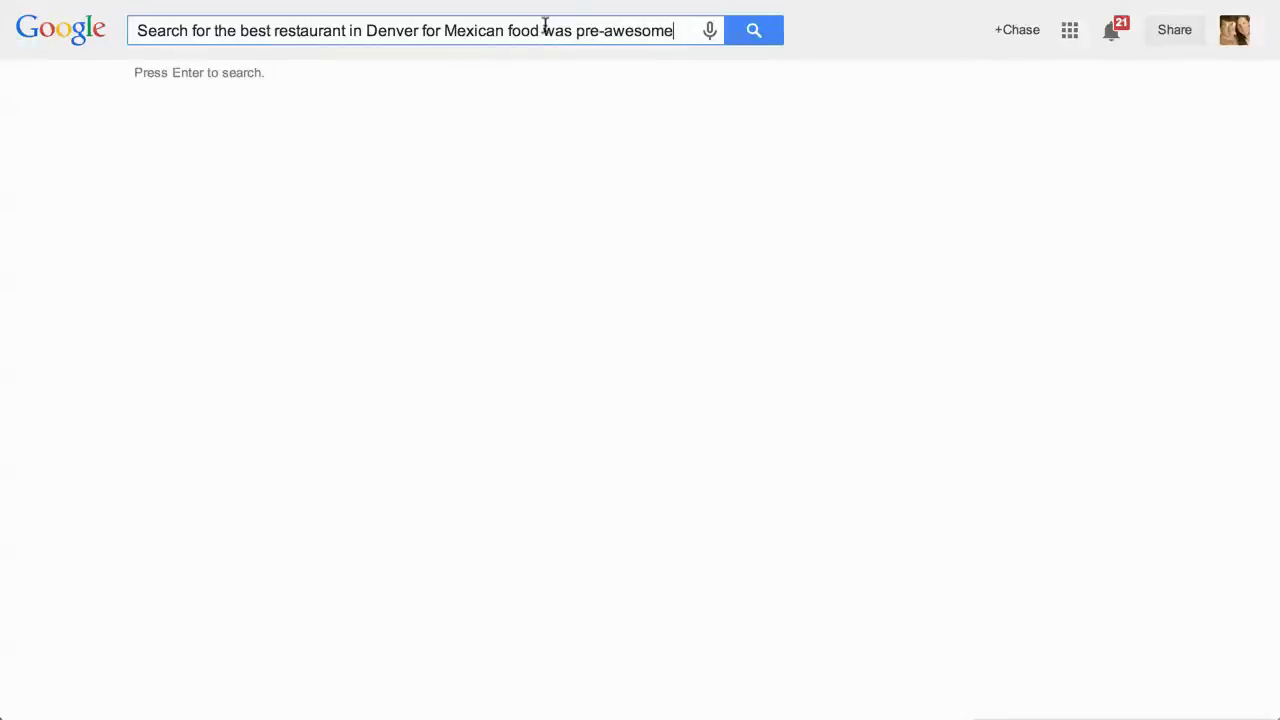
{"action": "left_click_drag", "start_coordinate": [542, 28], "coordinate": [689, 34]}
{"action": "key", "text": "BackSpace"}
{"action": "key", "text": "BackSpace"}
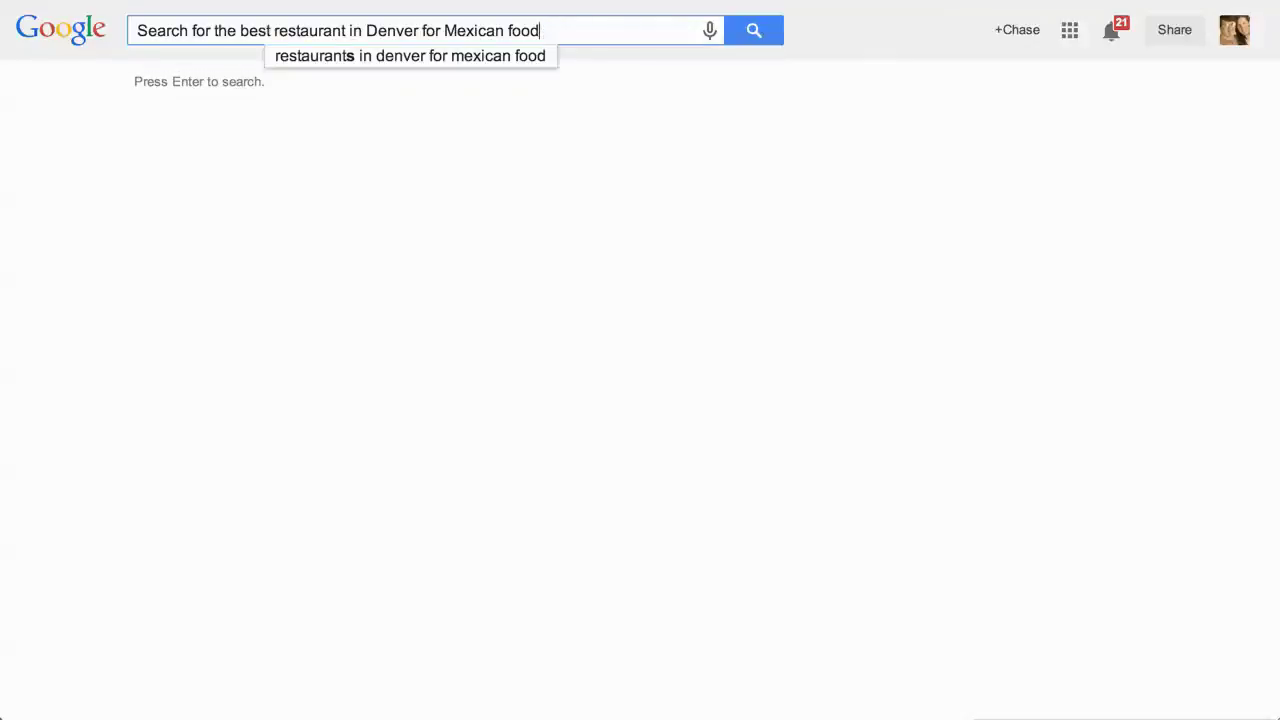
{"action": "left_click", "coordinate": [754, 32]}
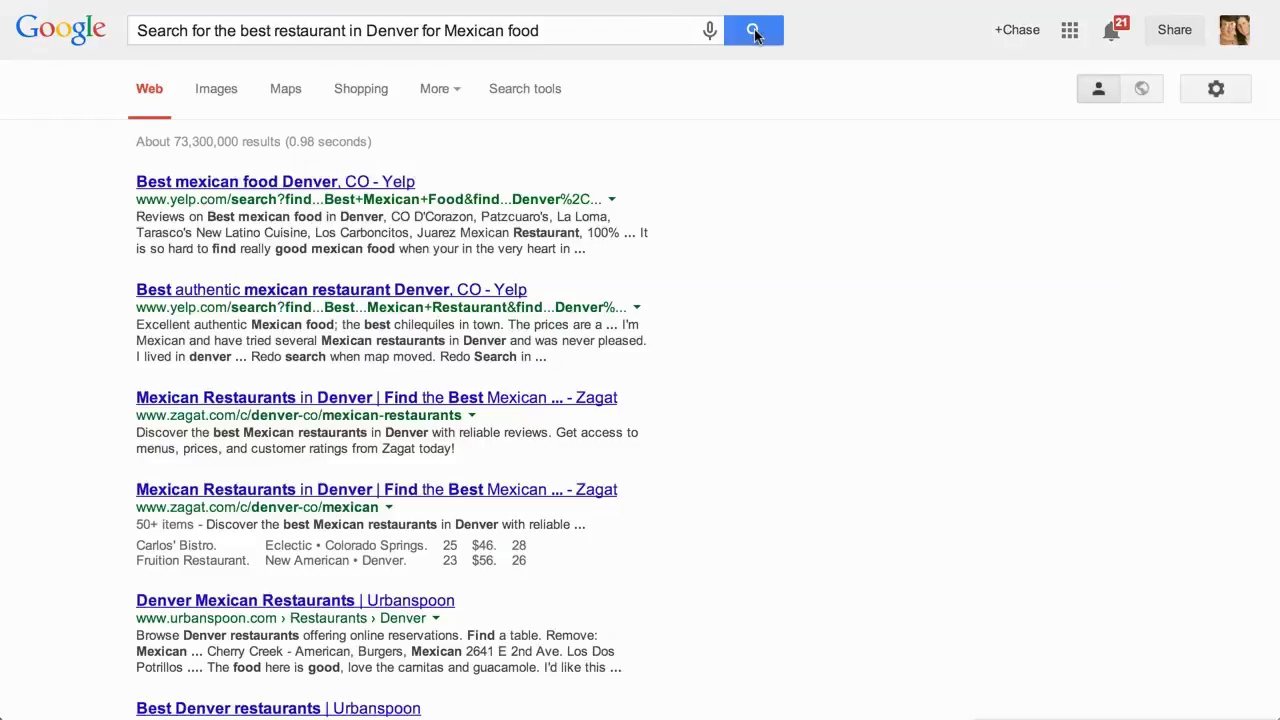
Return from the Denver Mexican food results to the empty Google home page.
{"action": "left_click", "coordinate": [78, 32]}
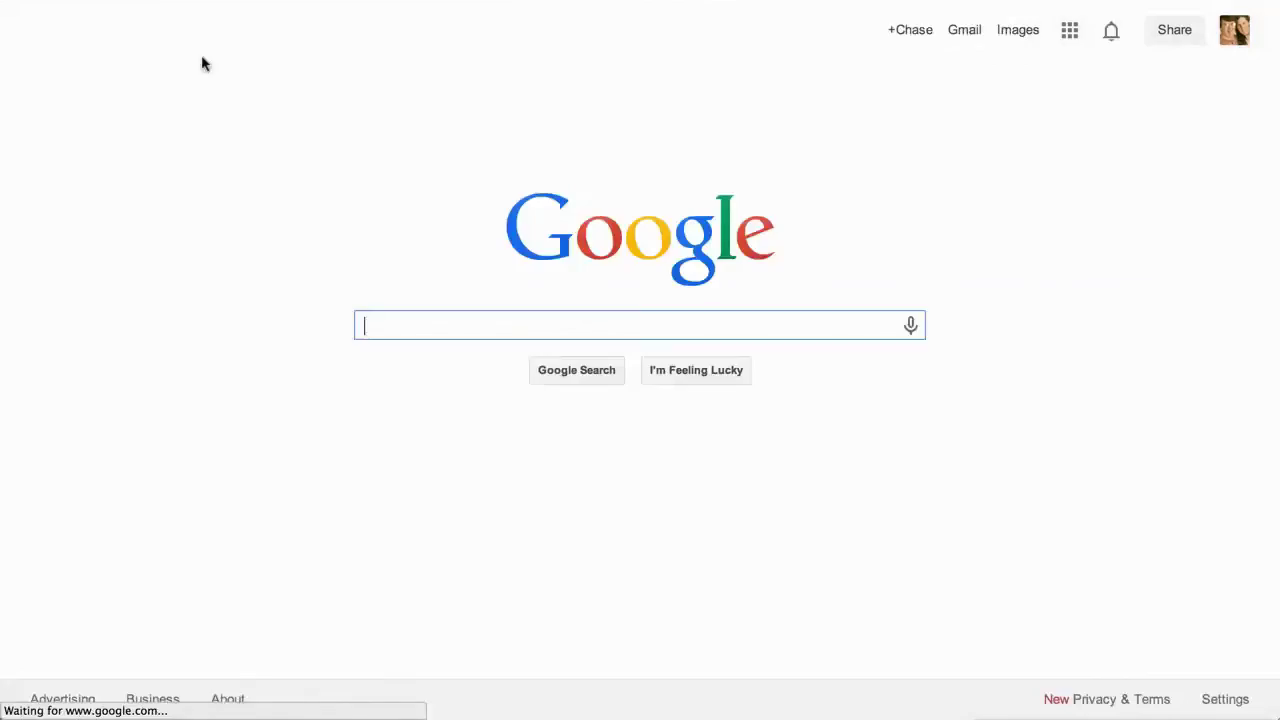